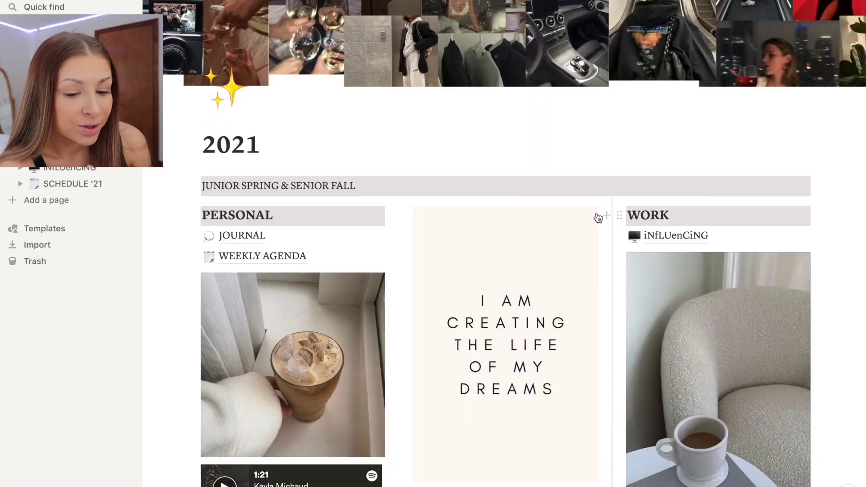
Look over the 2021 page and open the color options for the PERSONAL heading block.
scroll(600, 219, "down", 8)
scroll(596, 269, "up", 5)
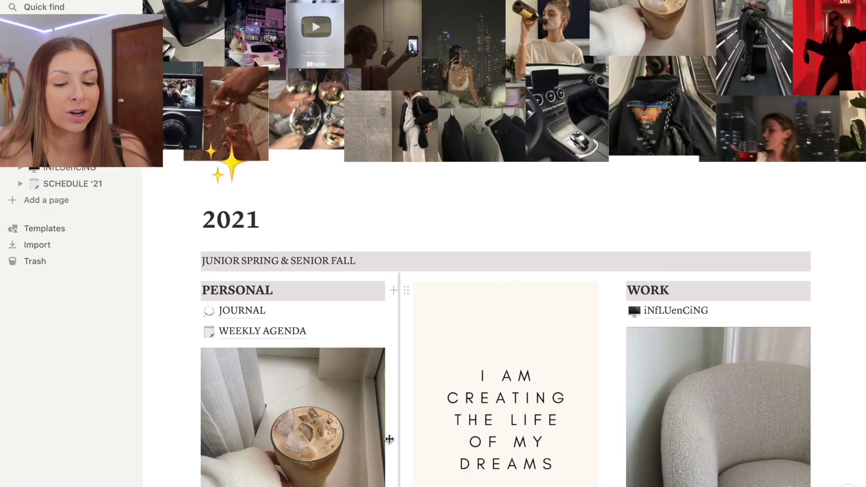
scroll(357, 203, "down", 4)
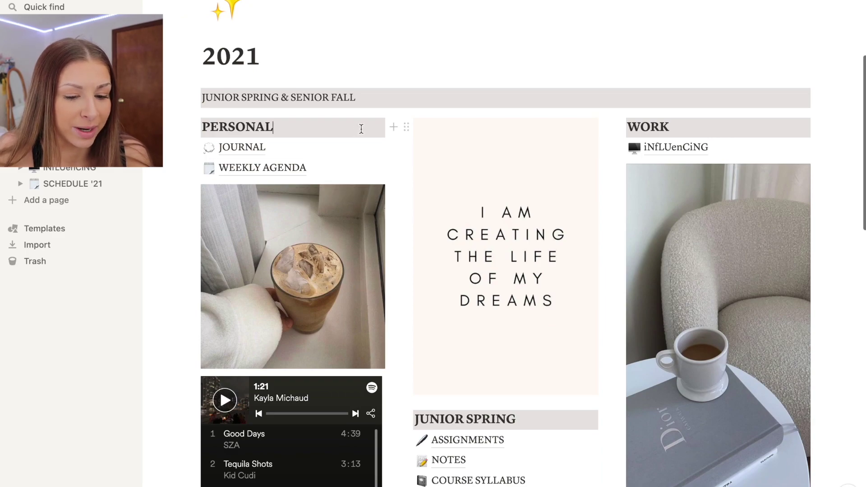
left_click(403, 45)
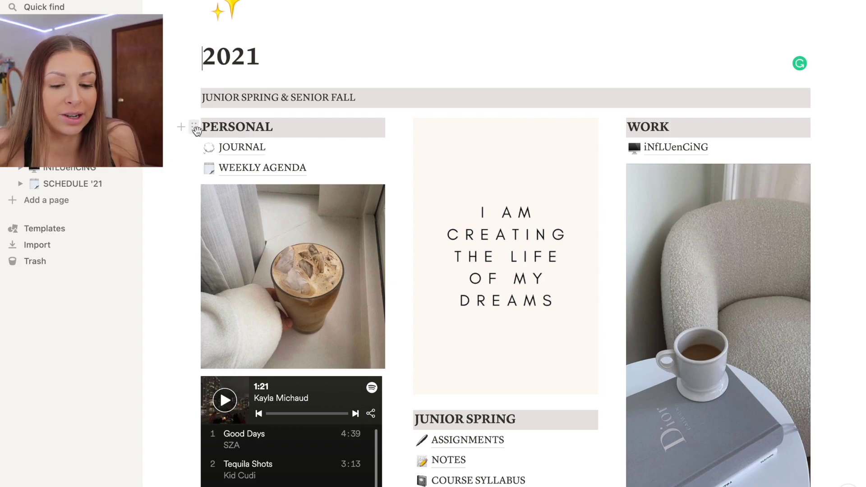
mouse_move(194, 131)
left_mouse_down()
mouse_move(350, 174)
mouse_move(400, 176)
mouse_move(191, 144)
mouse_move(202, 130)
left_mouse_up()
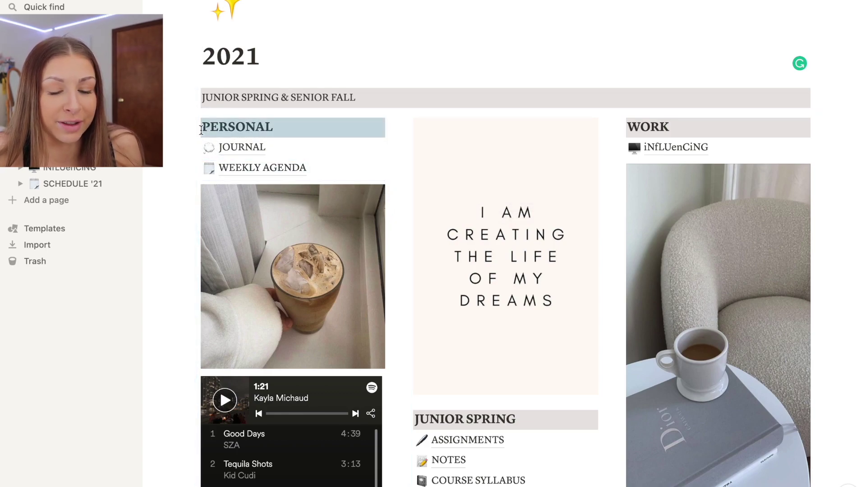
left_click(194, 127)
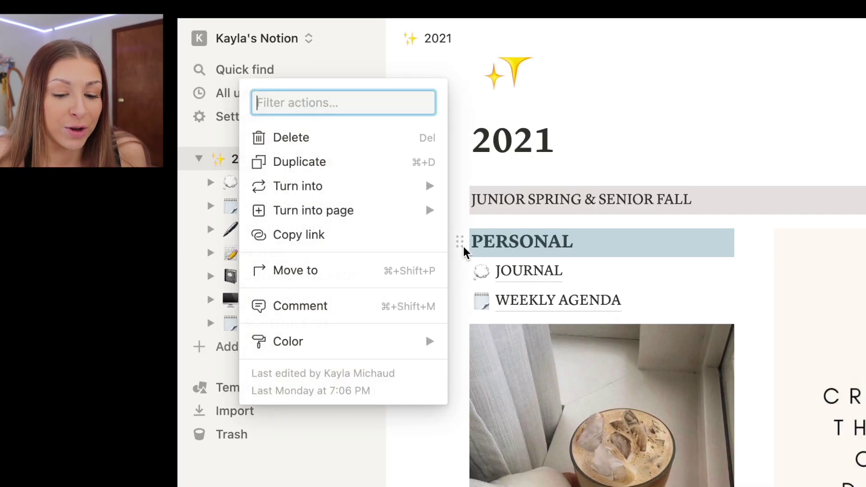
mouse_move(388, 343)
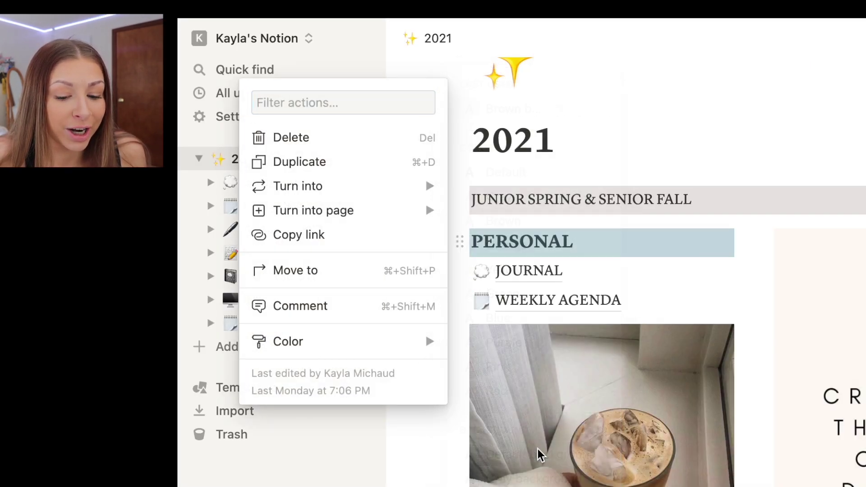
scroll(526, 381, "down", 1)
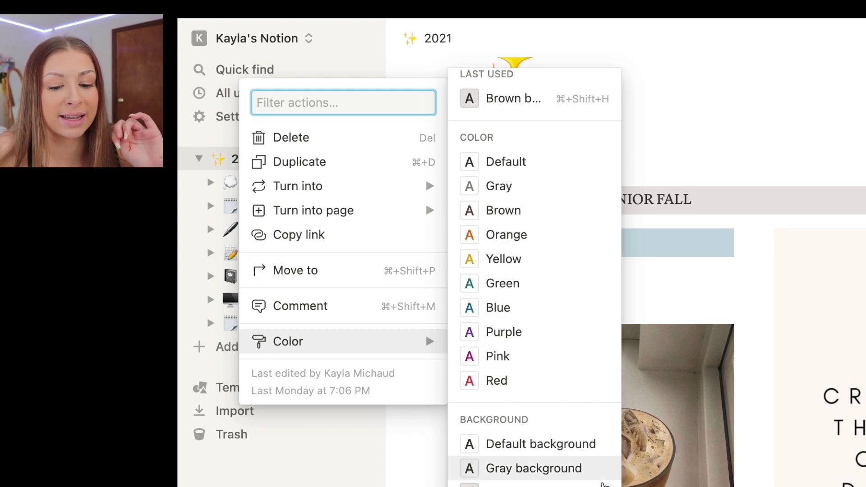
left_click(604, 486)
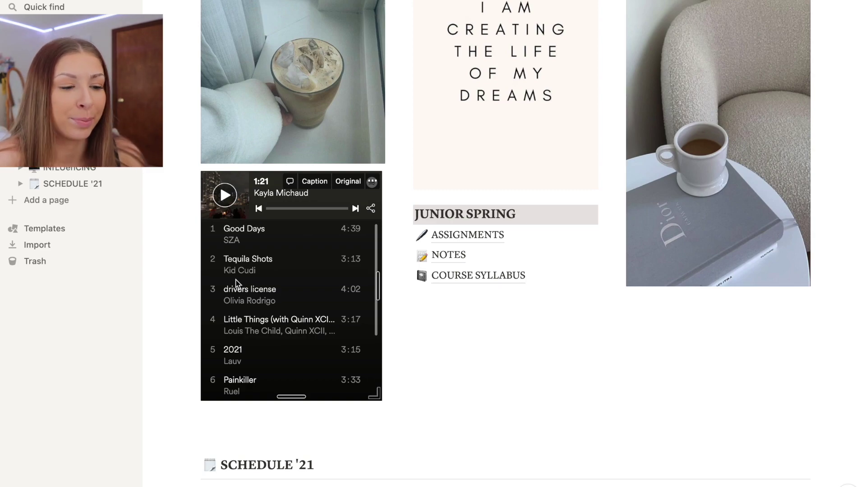
Try to insert an Embed block beneath COURSE SYLLABUS in the JUNIOR SPRING column.
type("/")
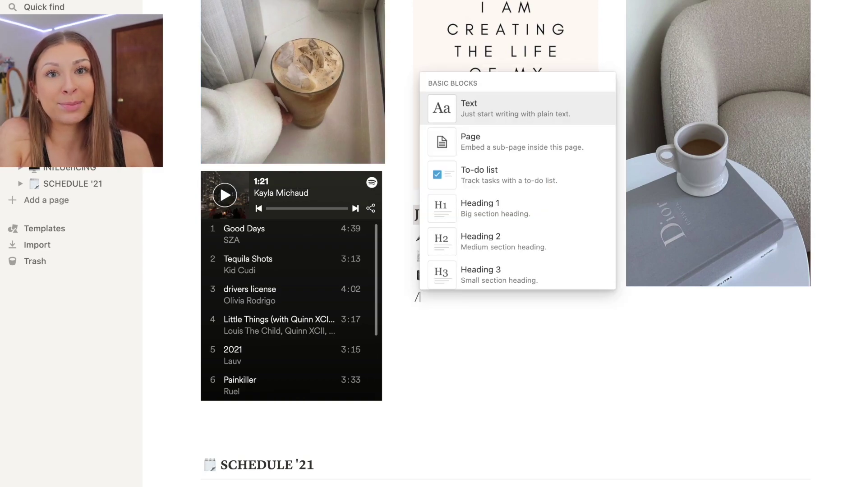
key("BackSpace")
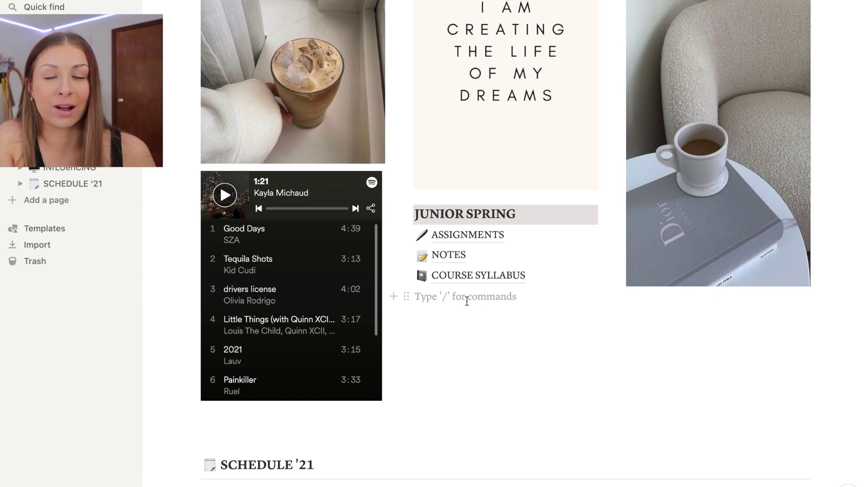
type("/embed")
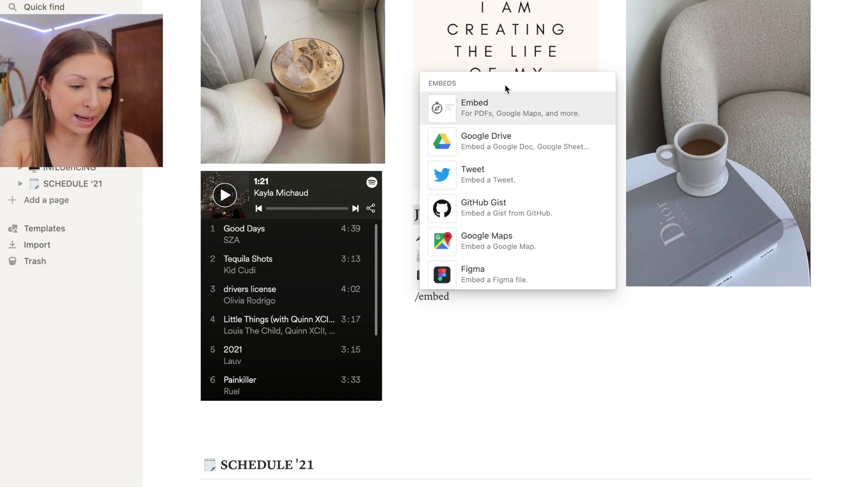
left_click(534, 117)
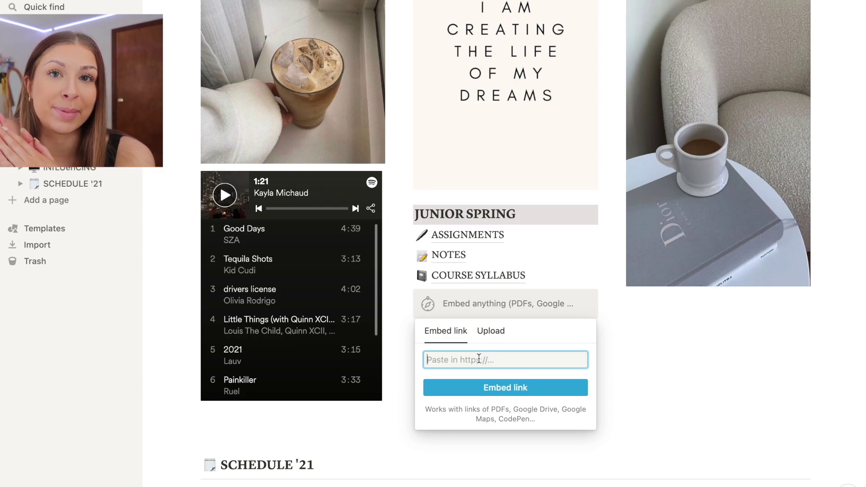
Browse the inline and full-page database block types available for the empty line beneath the January 2021 calendar.
scroll(449, 366, "down", 2)
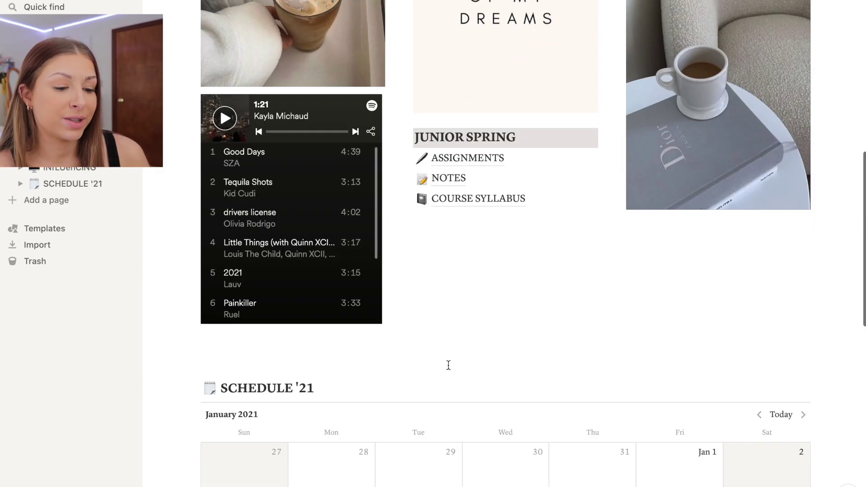
scroll(449, 365, "up", 3)
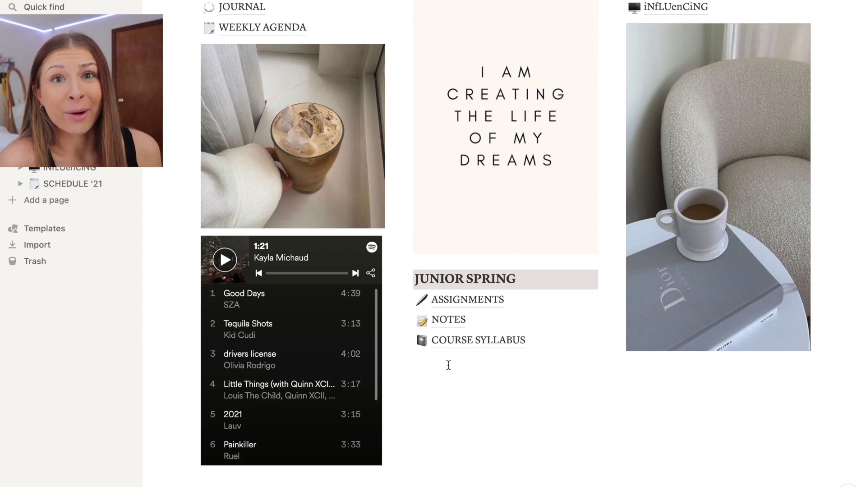
scroll(448, 365, "up", 3)
scroll(449, 366, "down", 10)
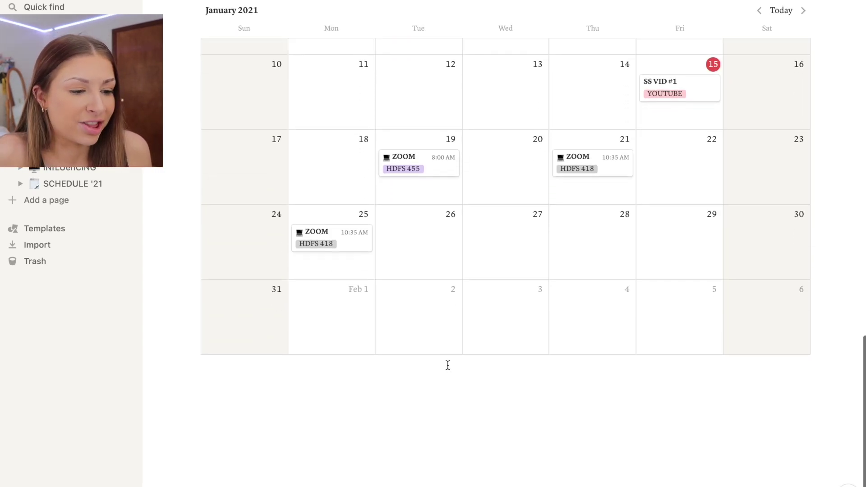
left_click(447, 365)
scroll(448, 365, "up", 4)
type("/")
scroll(306, 291, "down", 2)
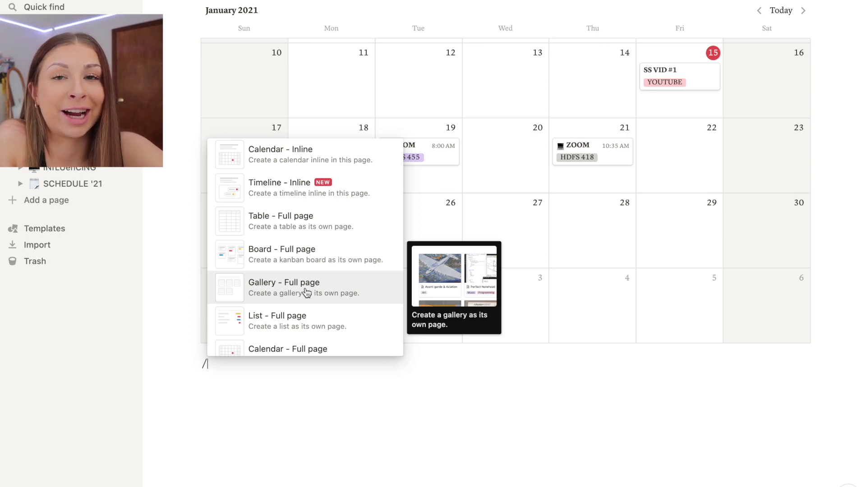
left_click(501, 389)
Open the JOURNAL page to view its entries and return to the 2021 page.
scroll(501, 388, "up", 5)
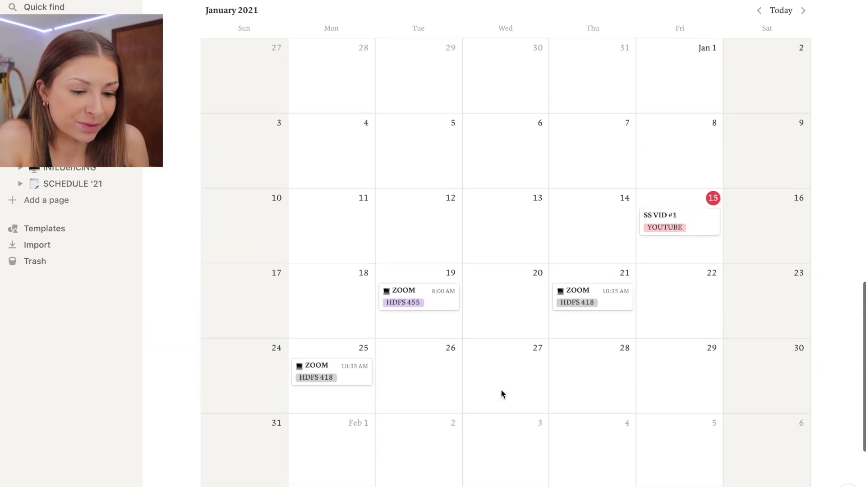
scroll(501, 389, "down", 2)
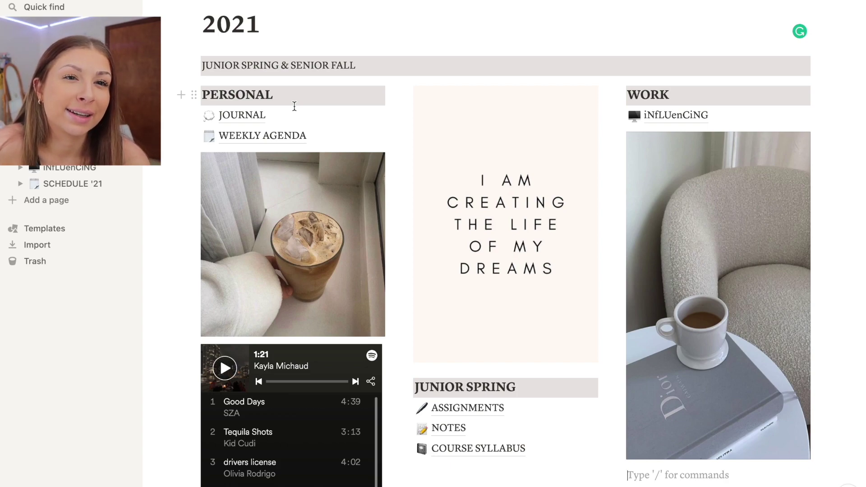
left_click(256, 115)
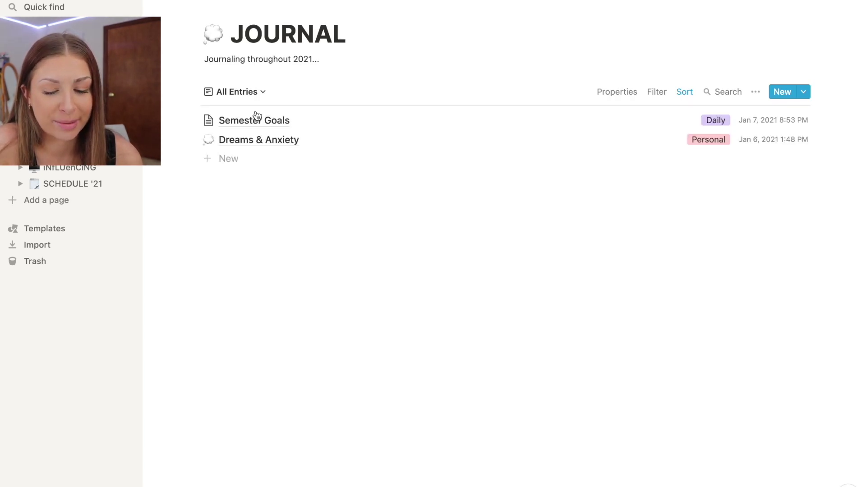
left_click(60, 2)
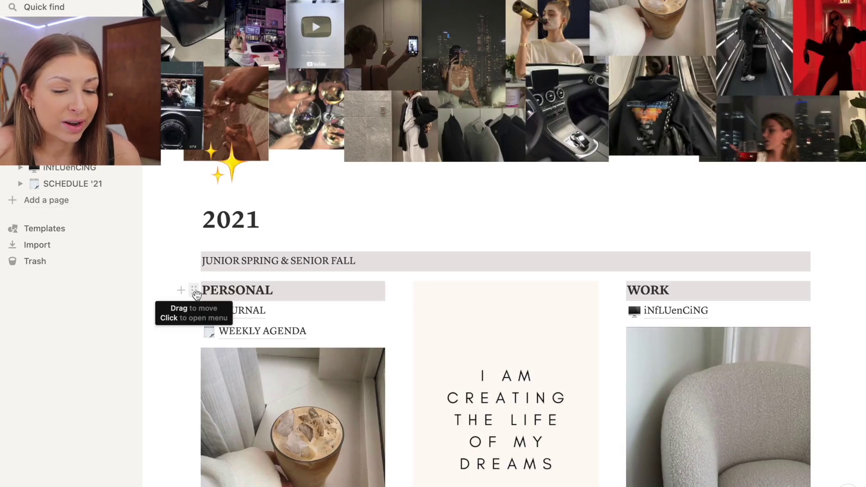
Open the WEEKLY AGENDA page and examine its daily due and to-do columns and the COMING UP section.
scroll(284, 218, "down", 3)
left_click(284, 218)
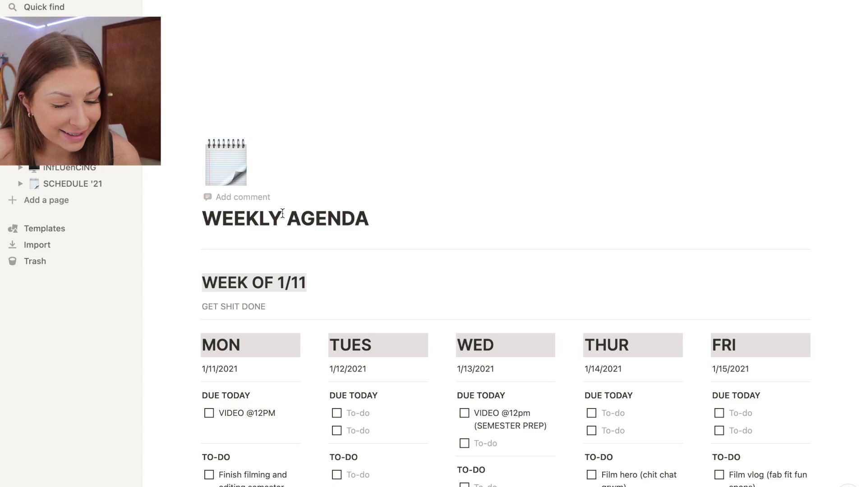
scroll(282, 213, "down", 5)
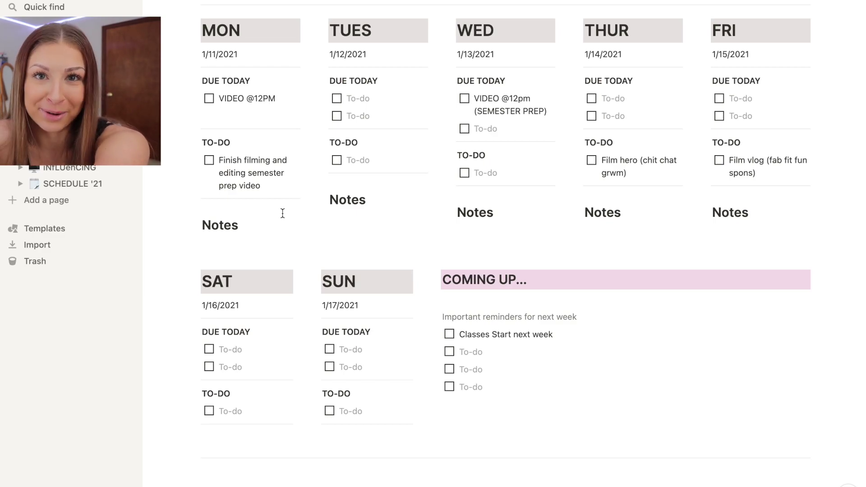
scroll(669, 410, "up", 3)
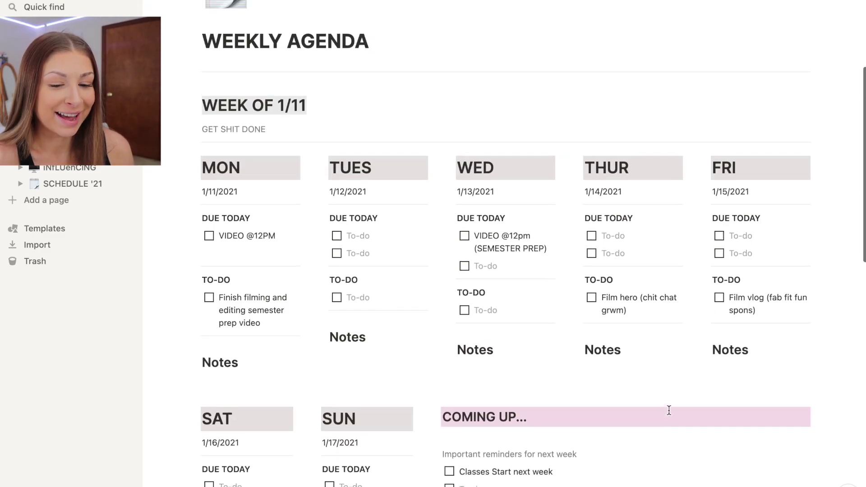
scroll(669, 410, "up", 5)
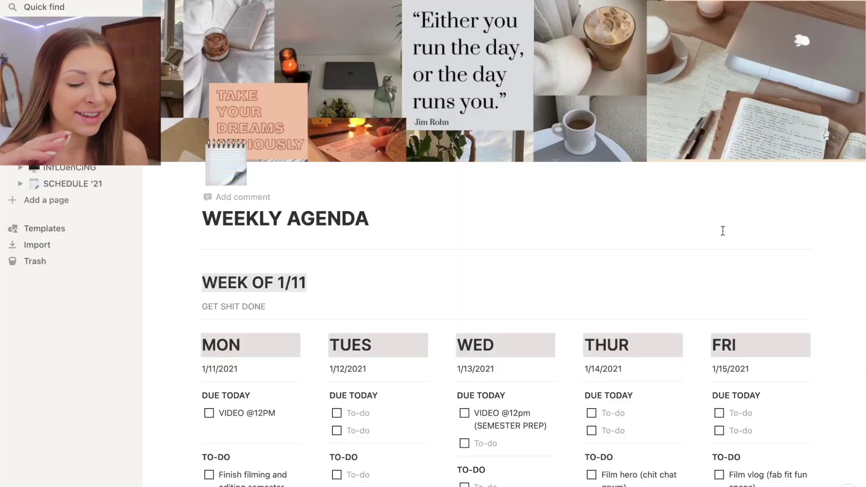
scroll(722, 231, "down", 3)
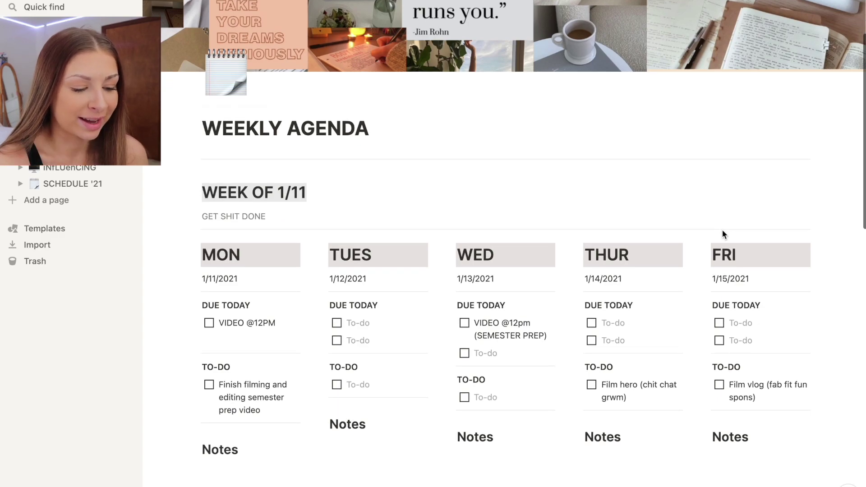
scroll(723, 231, "down", 3)
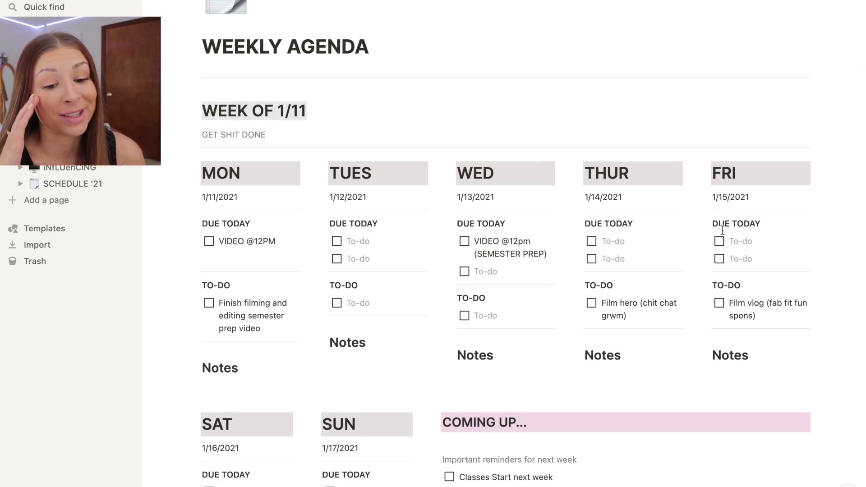
scroll(722, 230, "up", 4)
scroll(723, 231, "down", 4)
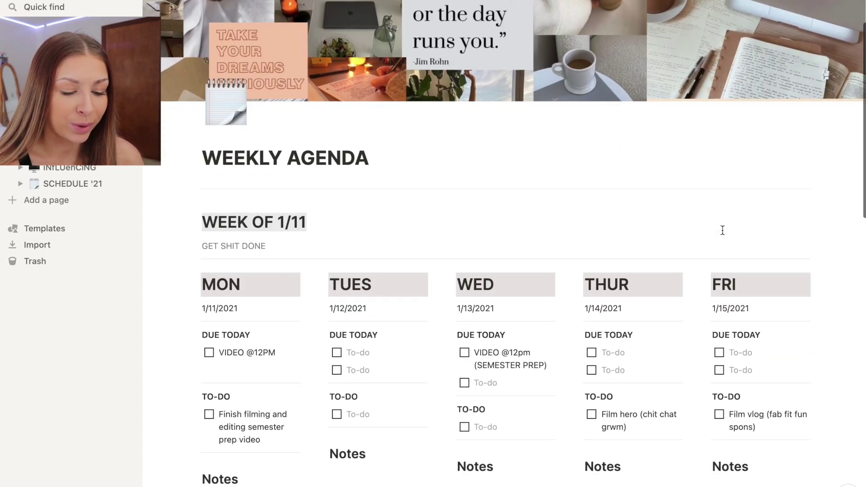
scroll(721, 229, "down", 3)
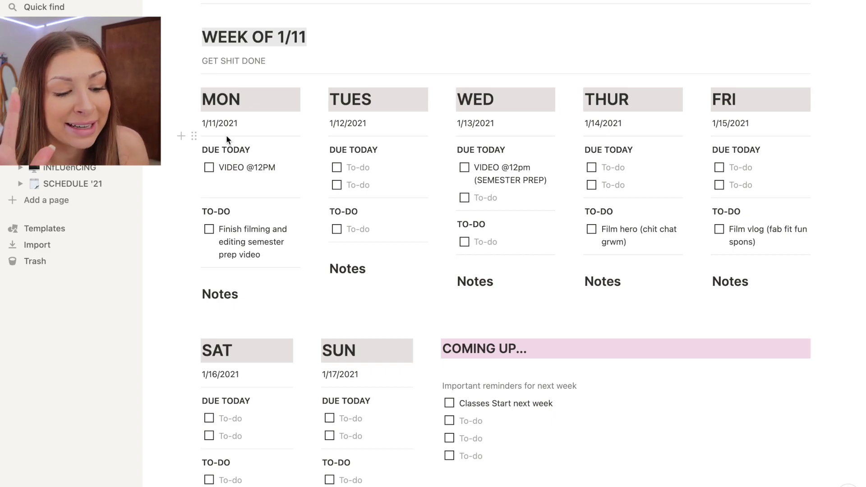
Enter "Tes" as the first DUE TODAY item for Friday 1/15/2021.
left_click(739, 167)
type("Tes")
left_click(585, 282)
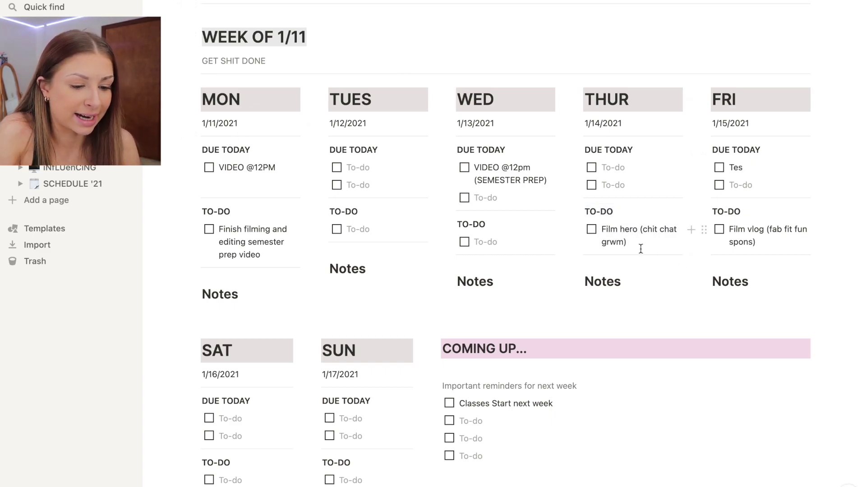
Replace Thursday's TO-DO item with "Study for exam tomorrow".
left_click_drag(634, 246, 601, 228)
type("F")
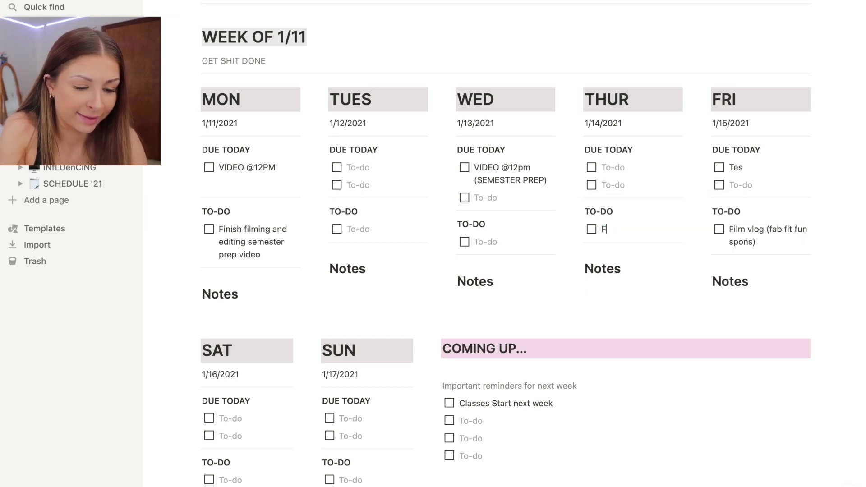
key("BackSpace")
type("Study fo")
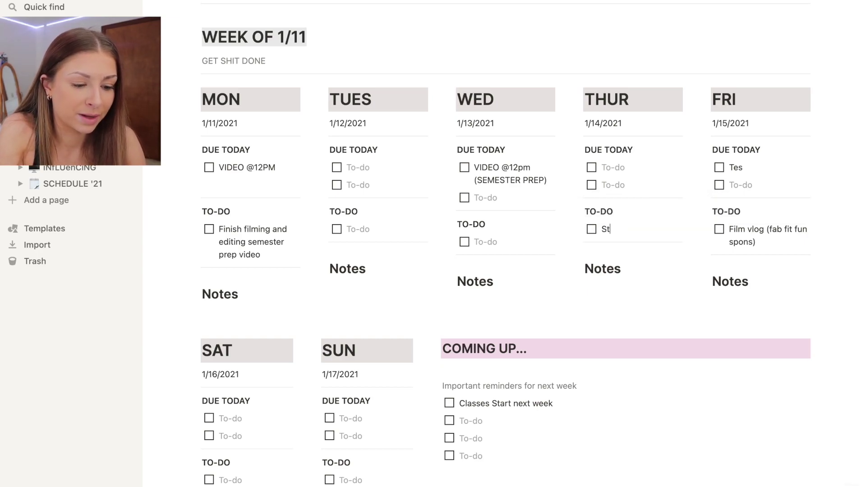
type("r exam tomorrow")
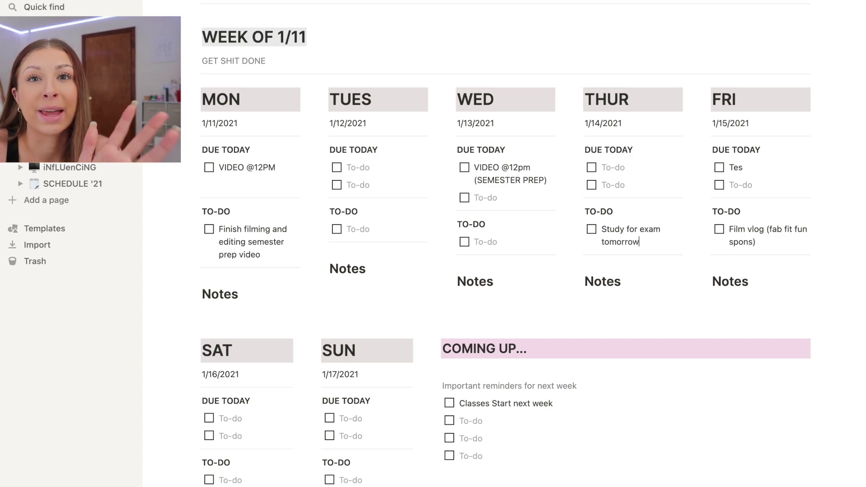
Look through the ASSIGNMENTS table's full list of assignments, classes and due dates.
scroll(672, 260, "down", 3)
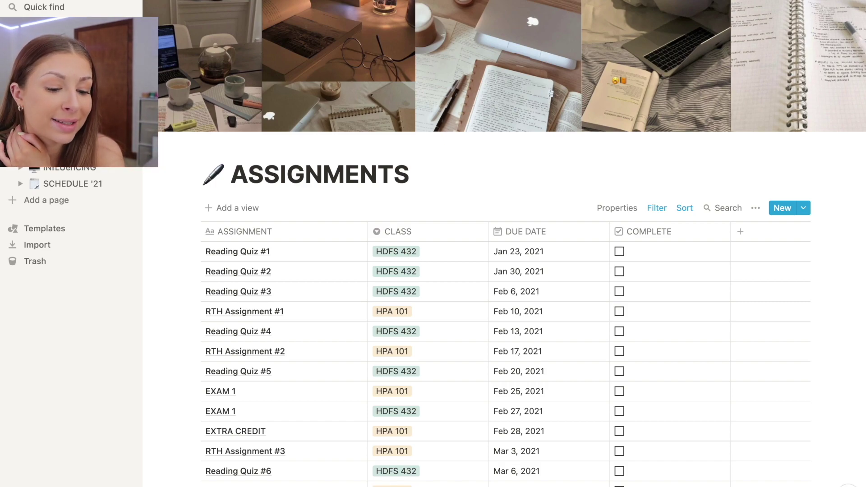
scroll(226, 318, "down", 10)
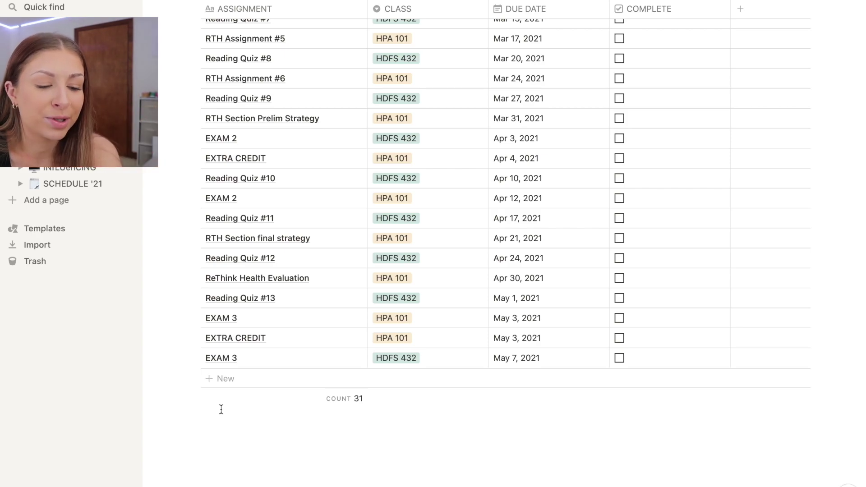
scroll(221, 409, "up", 15)
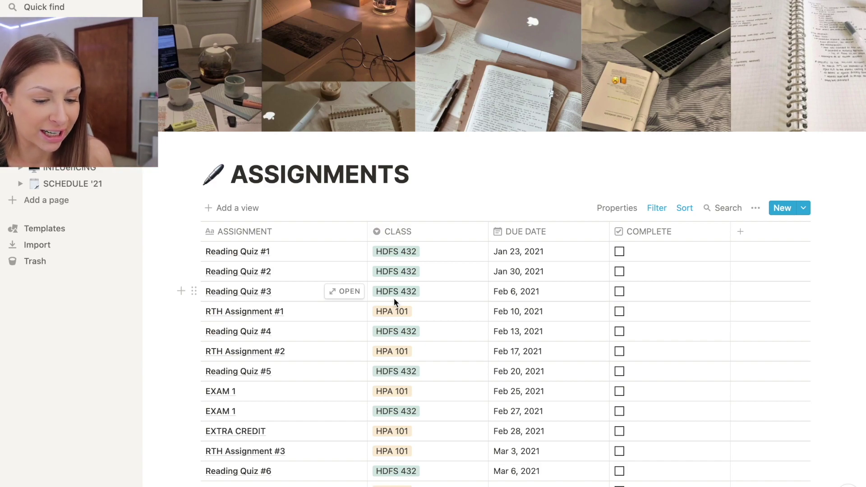
Examine the DUE DATE column's settings and the available property types, basic and advanced, in the ASSIGNMENTS table.
scroll(430, 216, "up", 3)
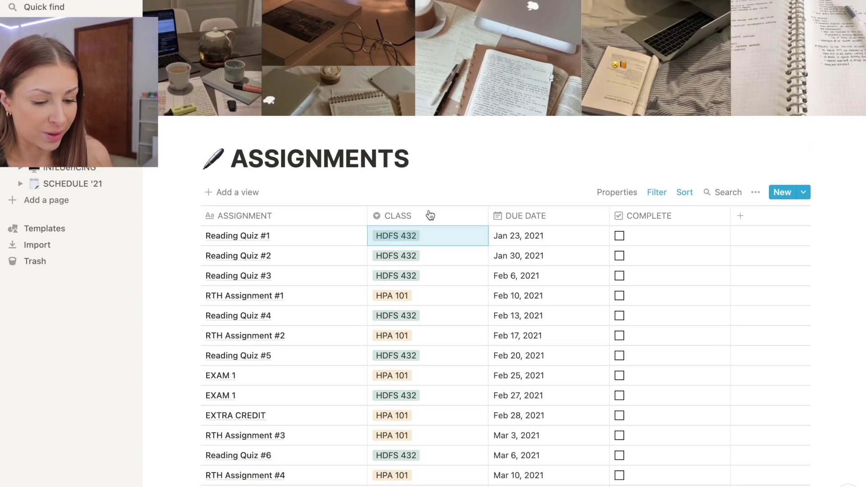
left_click(513, 216)
mouse_move(522, 282)
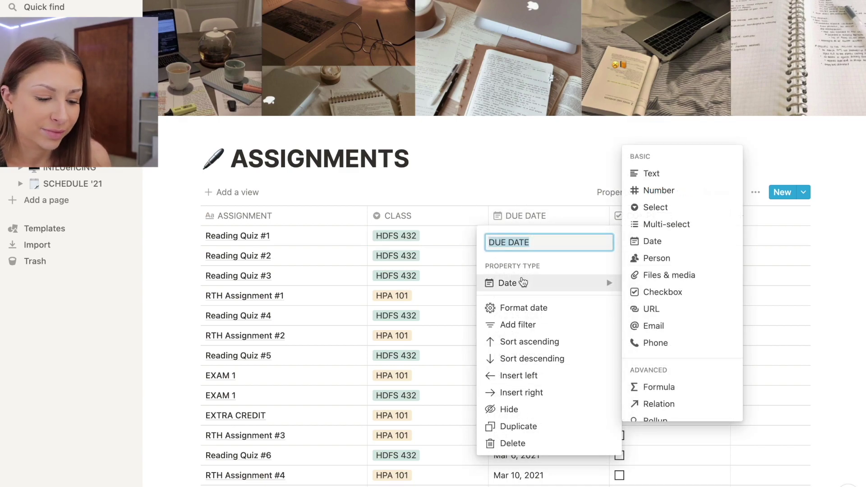
scroll(662, 306, "down", 2)
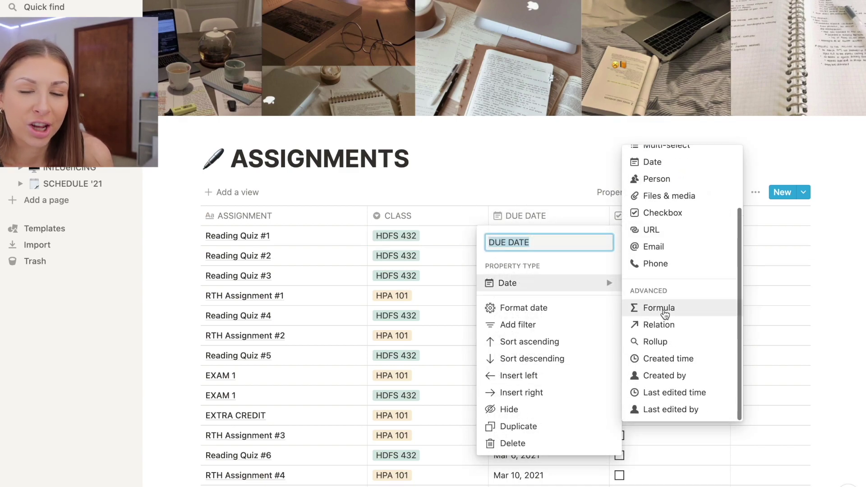
scroll(665, 314, "up", 2)
scroll(664, 315, "up", 2)
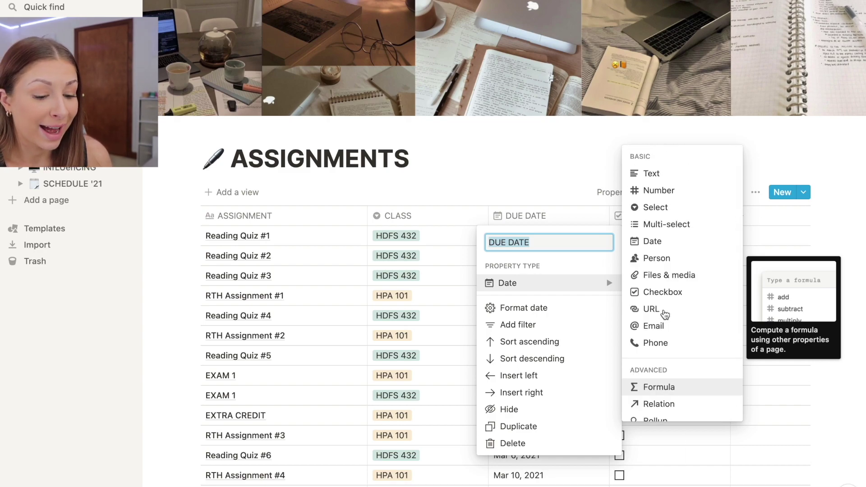
left_click(512, 186)
left_click(512, 186)
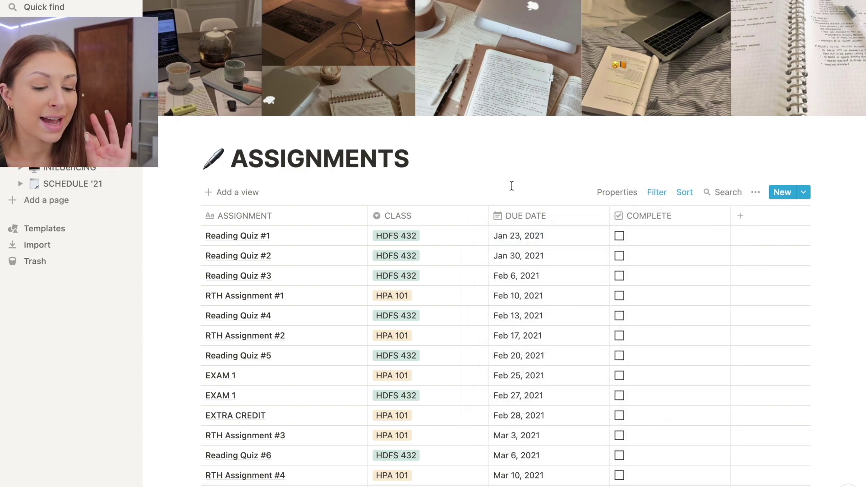
scroll(518, 261, "up", 1)
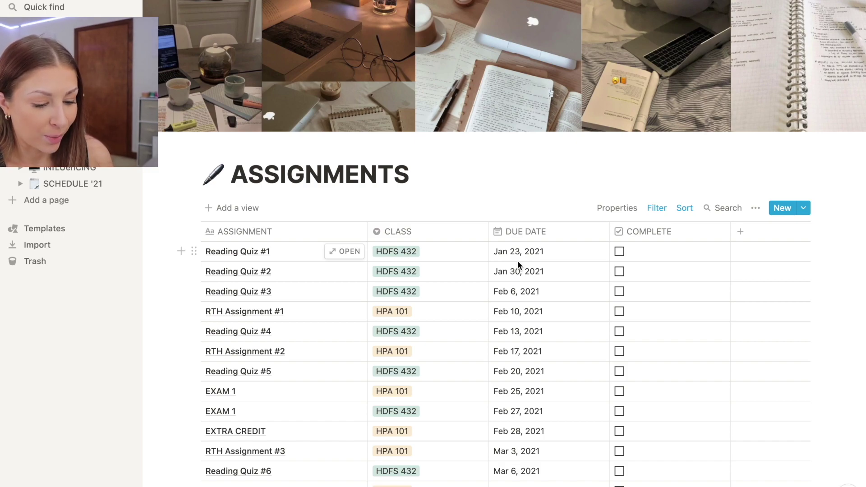
left_click(500, 236)
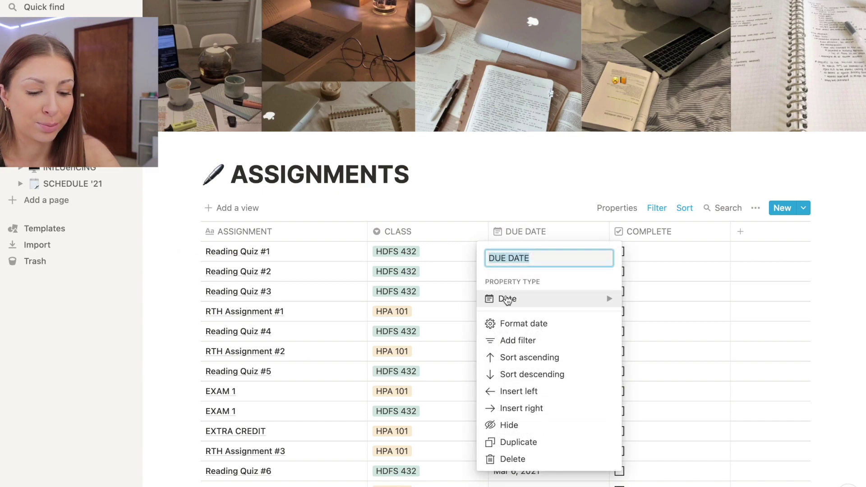
mouse_move(507, 300)
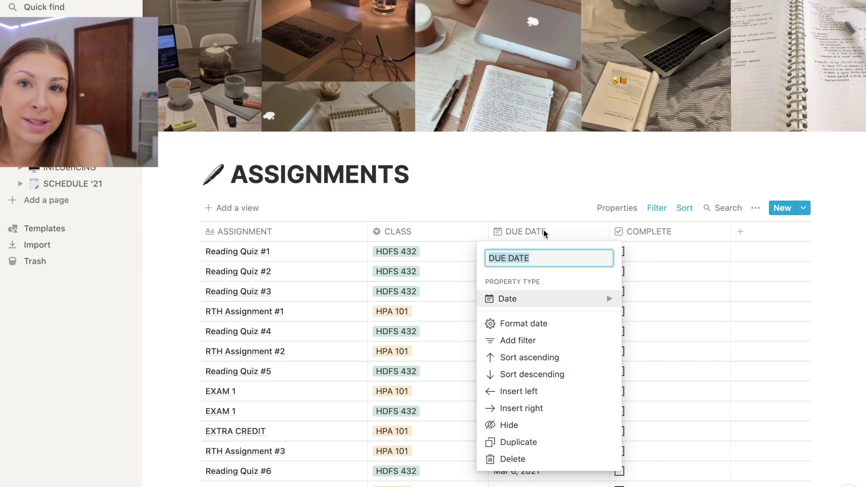
left_click(536, 181)
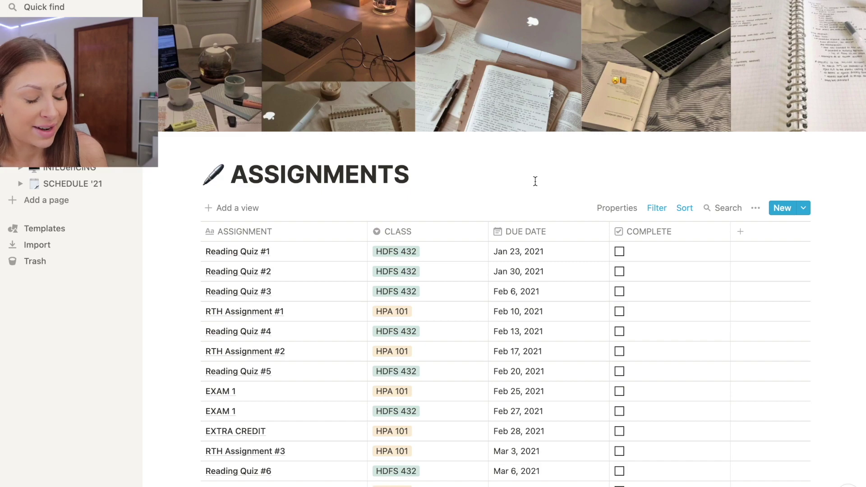
Examine the COMPLETE column's settings and its property type options.
left_click(643, 234)
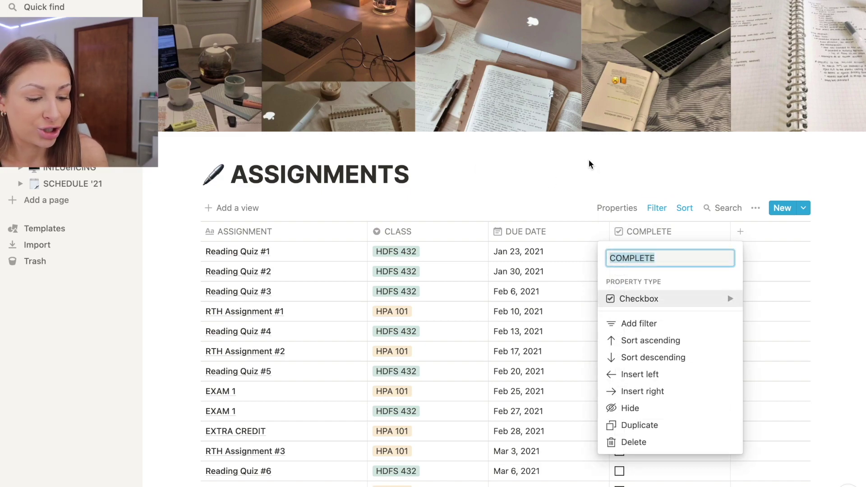
left_click(588, 159)
left_click(633, 235)
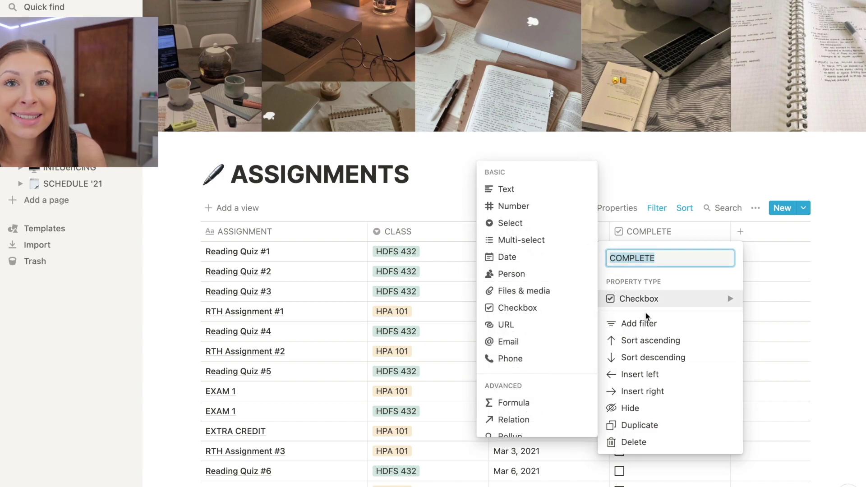
key("Escape")
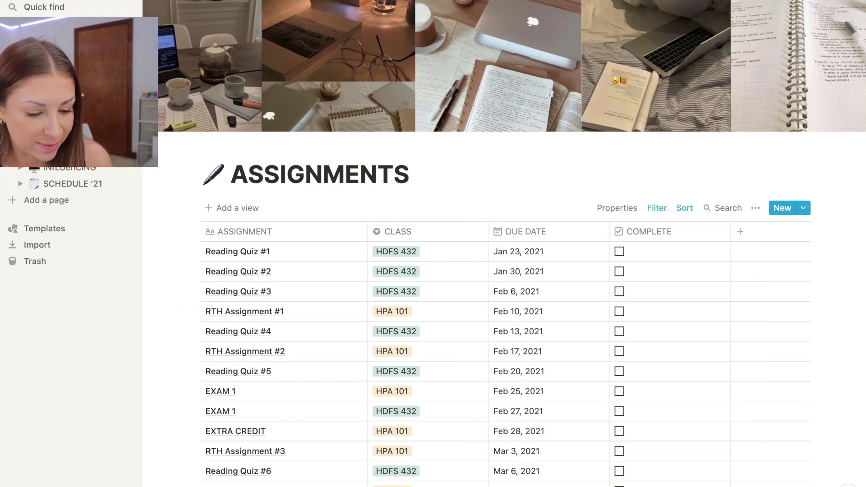
Return to the dashboard and open the NOTES page listed under JUNIOR SPRING.
left_click(50, 118)
scroll(244, 320, "down", 5)
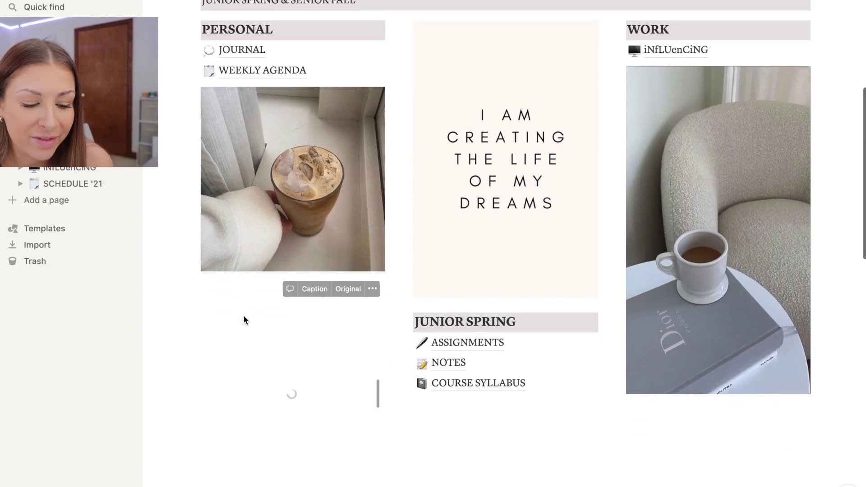
scroll(485, 368, "down", 1)
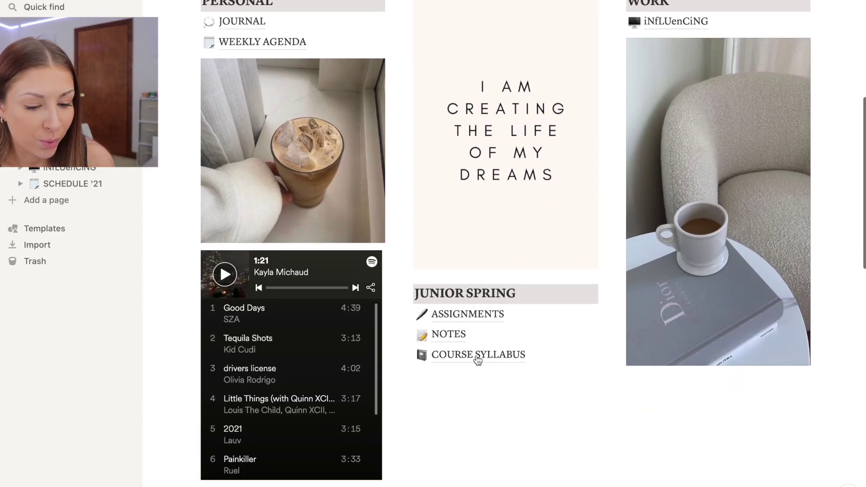
left_click(453, 345)
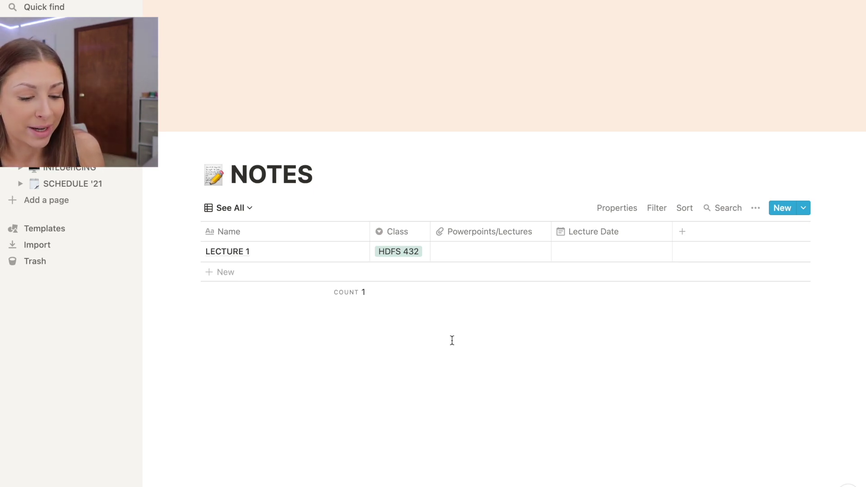
Examine the property settings of the Lecture Date and Powerpoints/Lectures columns in the NOTES table.
left_click(583, 240)
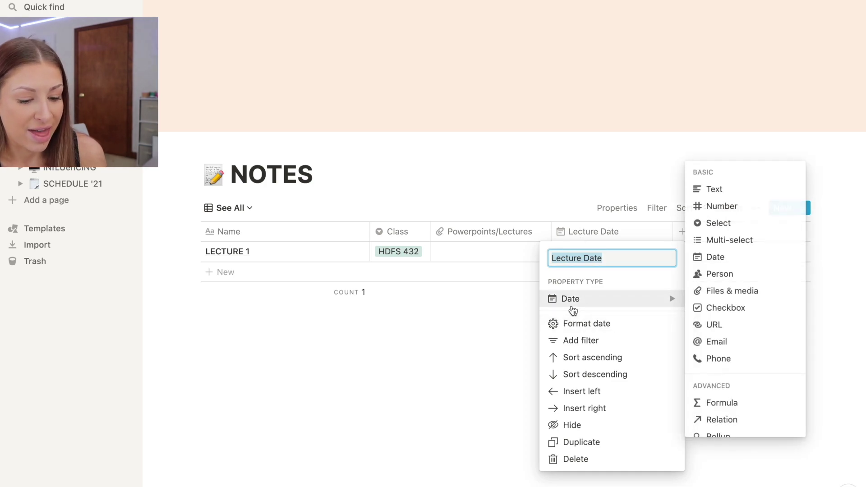
left_click(608, 265)
left_click(548, 217)
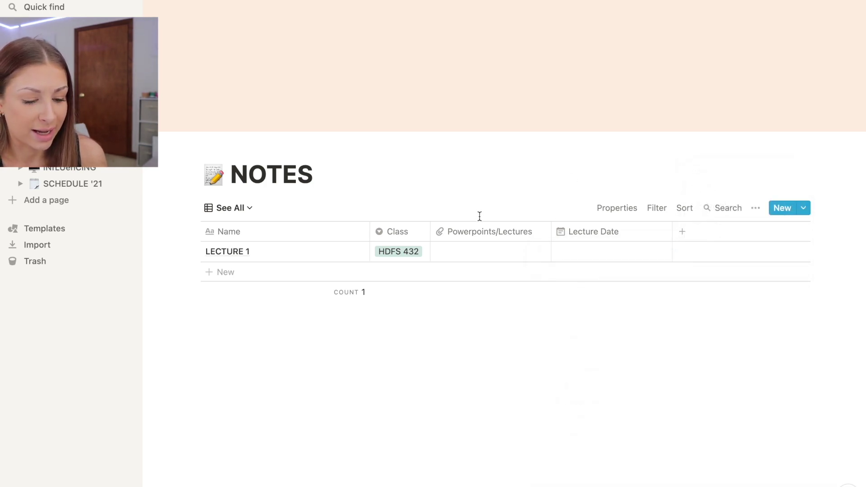
left_click(474, 239)
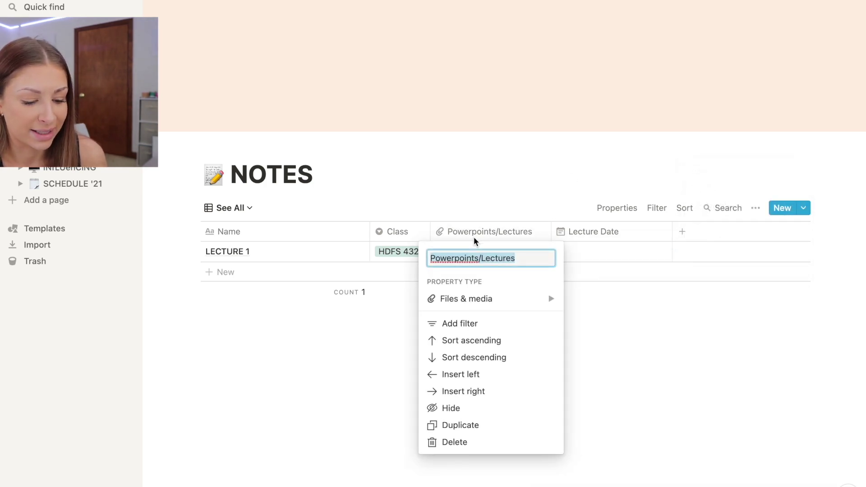
left_click(336, 357)
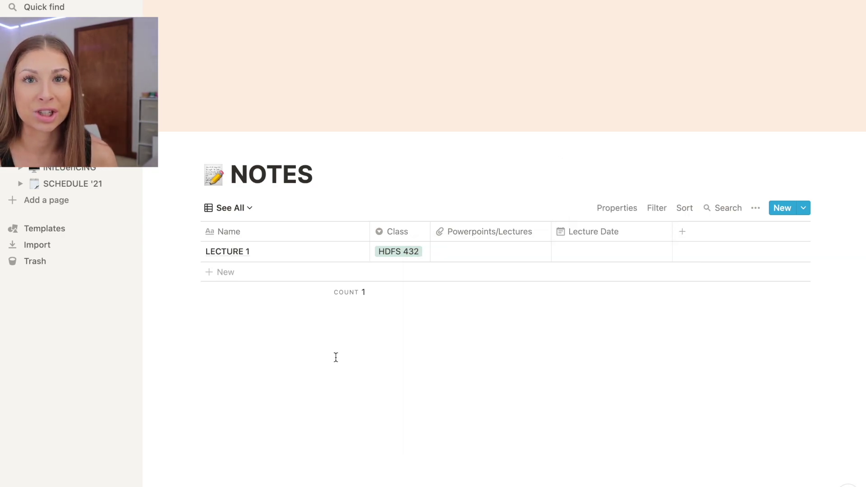
left_click(441, 240)
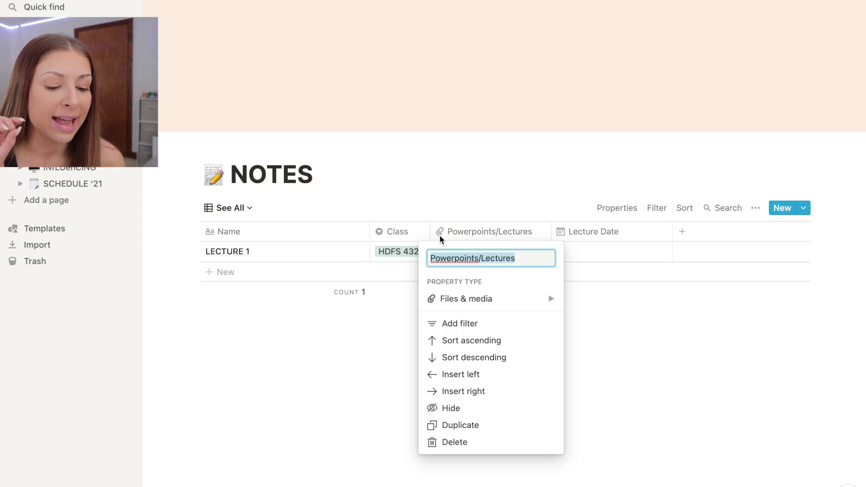
left_click(437, 199)
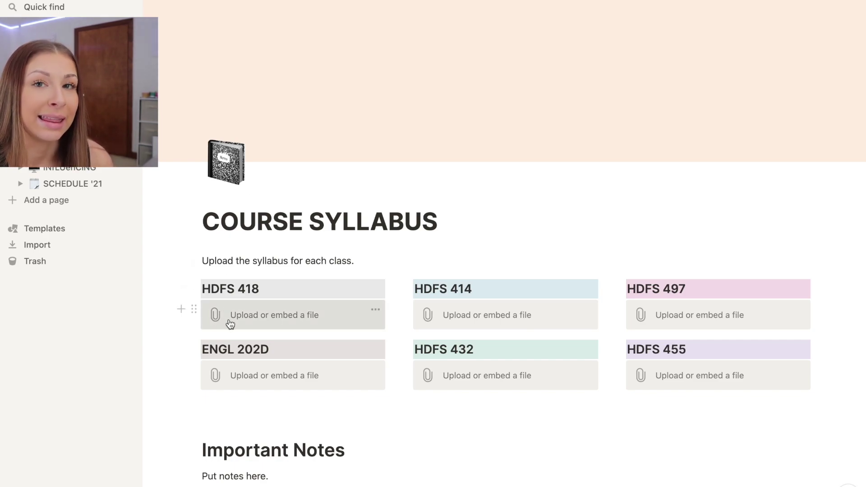
View the file upload options for HDFS 418 on the COURSE SYLLABUS page, without choosing a file.
left_click(279, 320)
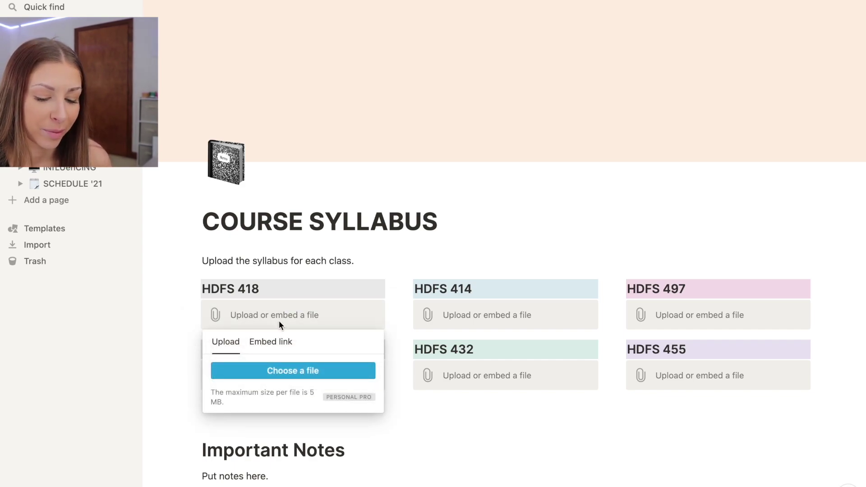
left_click(208, 414)
scroll(209, 414, "down", 1)
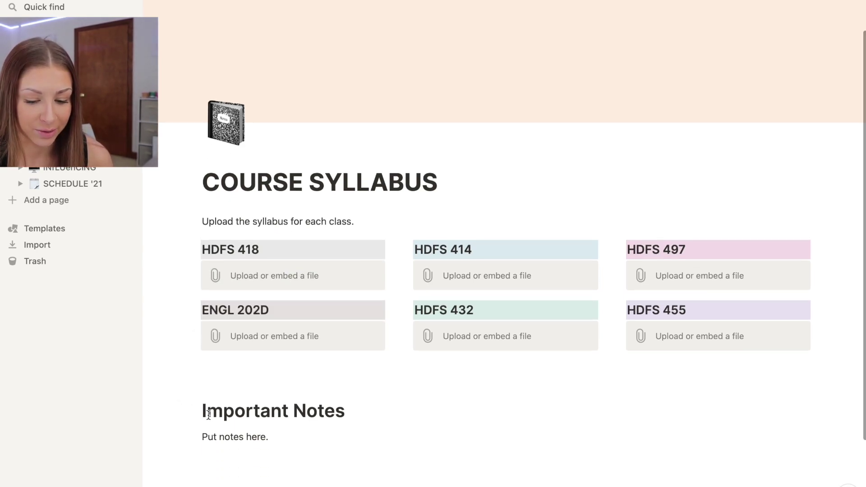
Add the line "HDFS 129" beneath the ENGL 202D file block and give it a brown background.
left_click(207, 369)
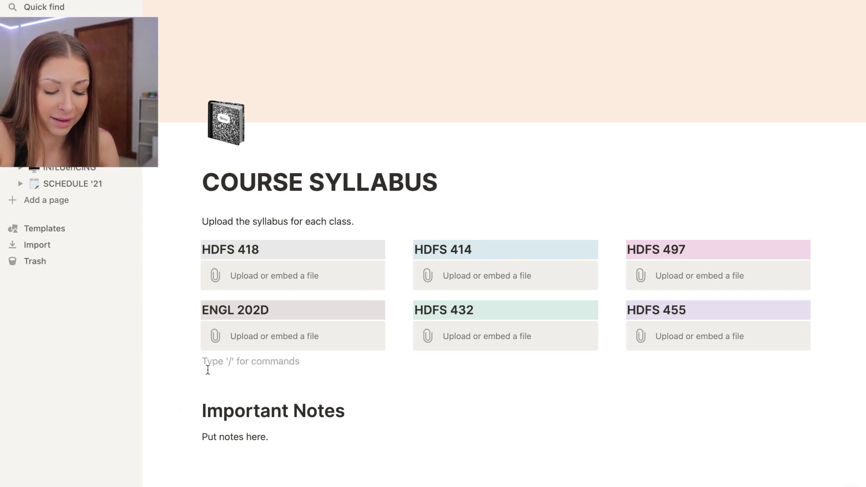
type("HDFS 3")
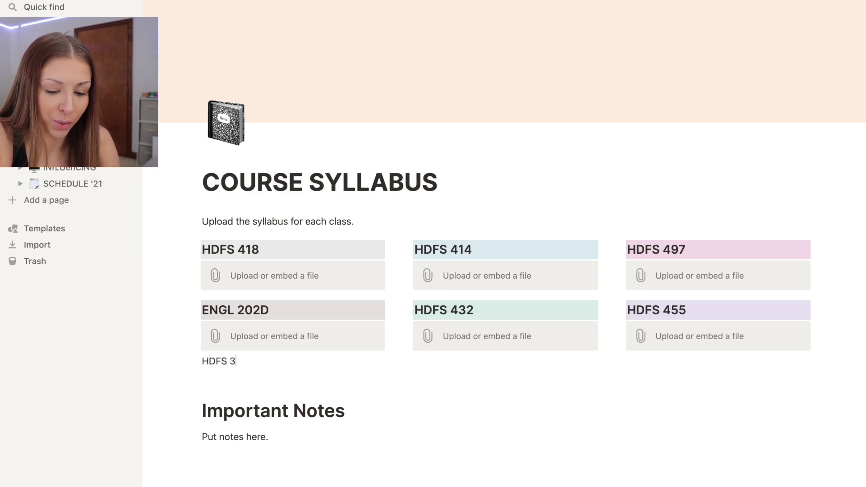
key("BackSpace")
type("129")
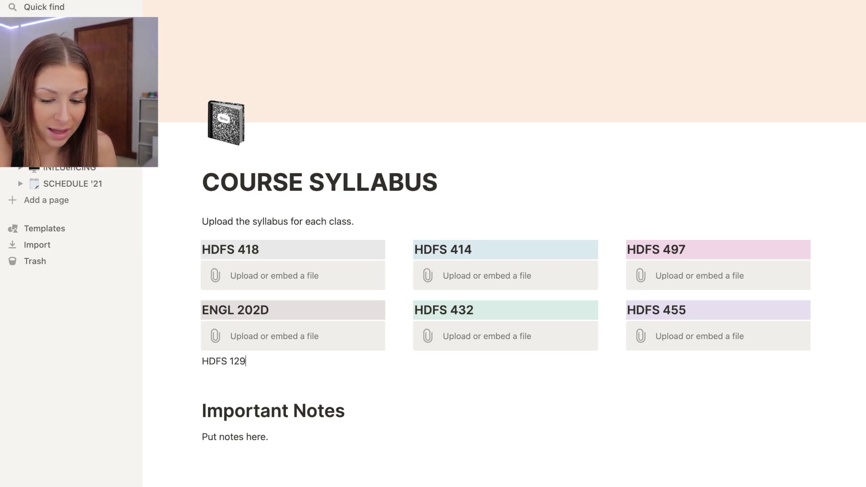
left_click(194, 361)
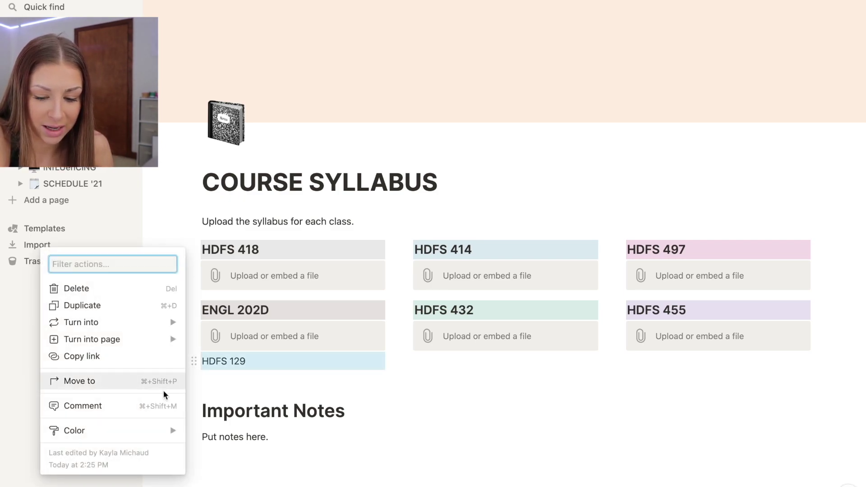
mouse_move(146, 433)
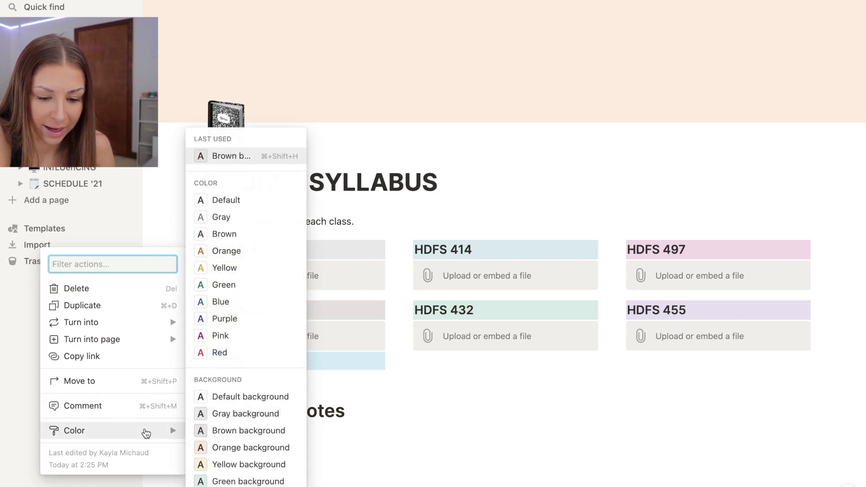
left_click(223, 432)
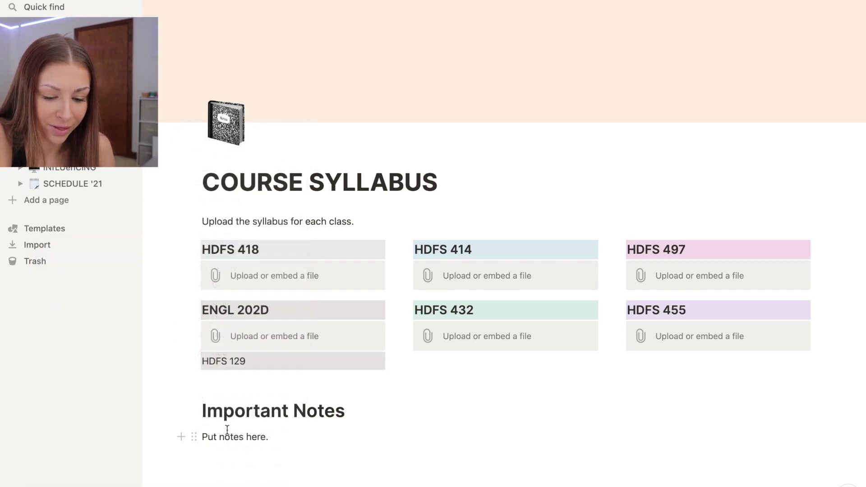
Insert an empty File block directly beneath the HDFS 129 line.
left_click(222, 383)
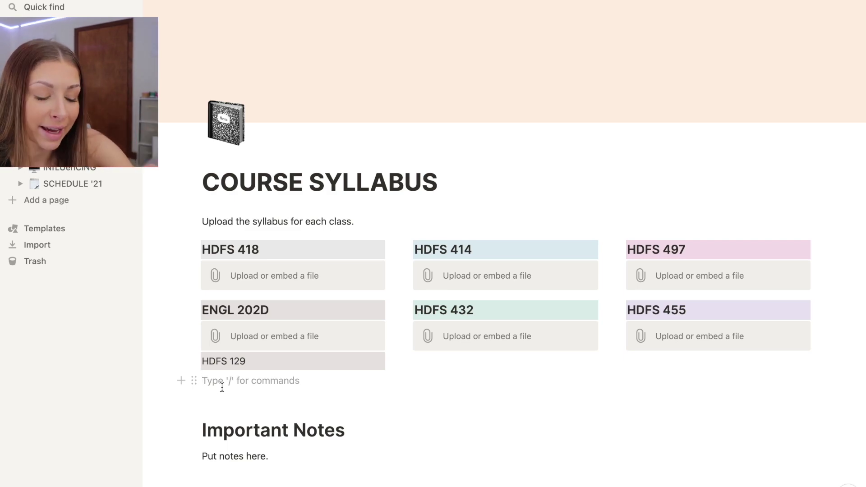
type("/")
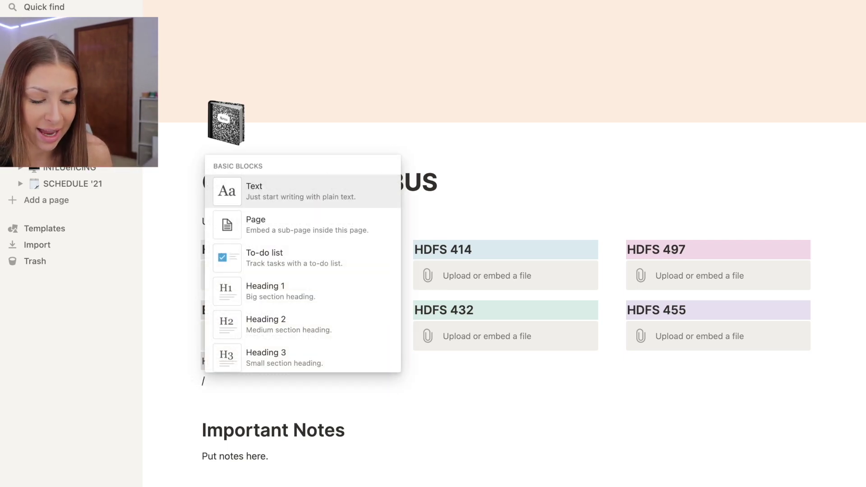
type("FILE")
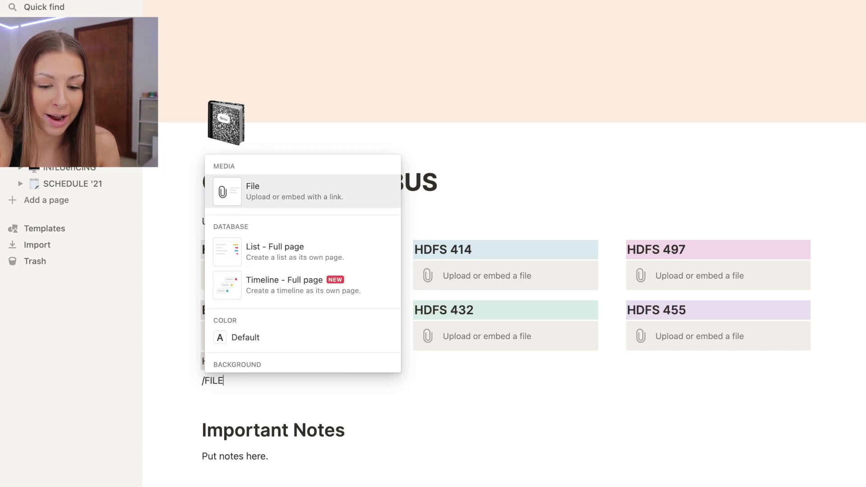
left_click(295, 184)
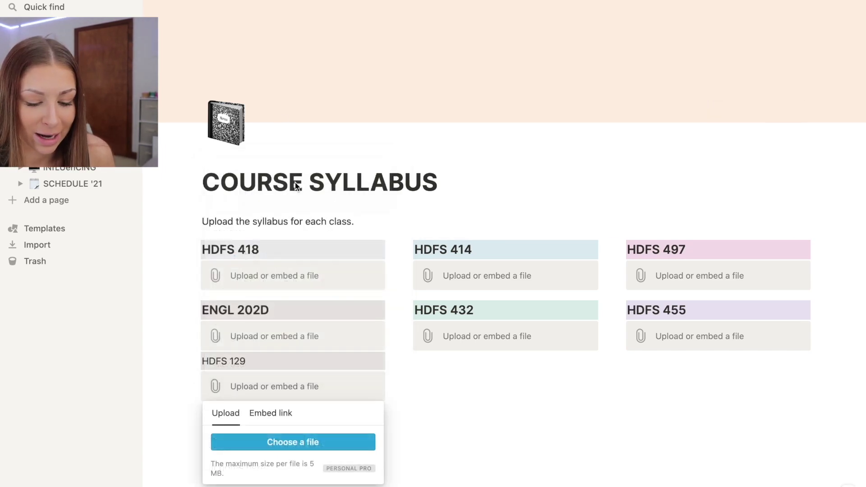
left_click(480, 415)
left_click_drag(193, 361, 185, 357)
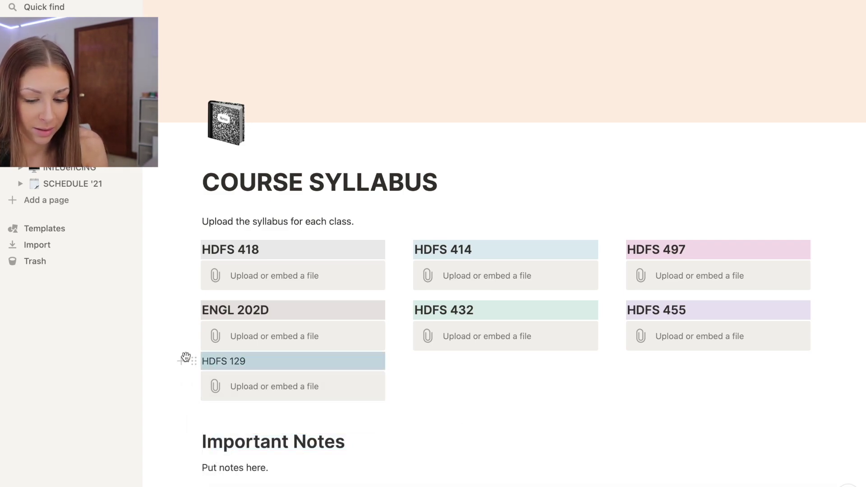
left_click(474, 381)
Open the iNfLUenCiNG page.
left_click(86, 174)
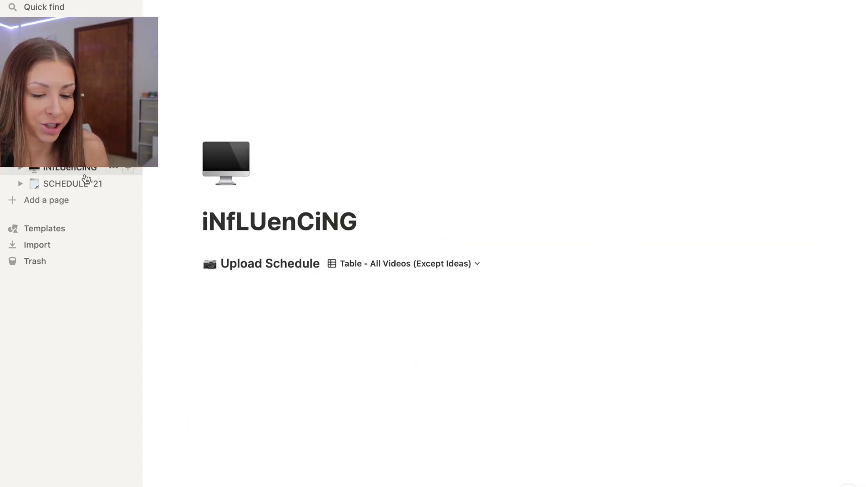